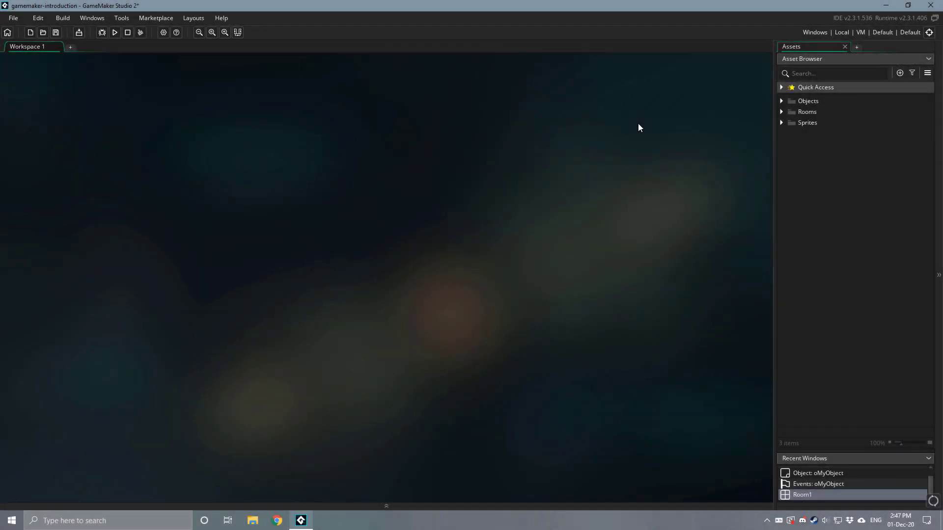
Step: Open Room1 from the Rooms folder in the Room Editor
left_click(779, 111)
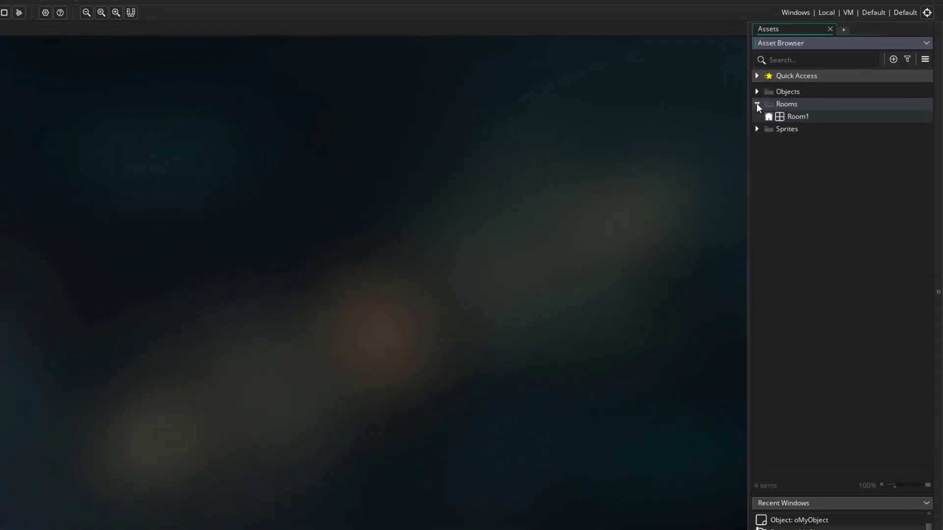
left_click(830, 122)
double_click(814, 118)
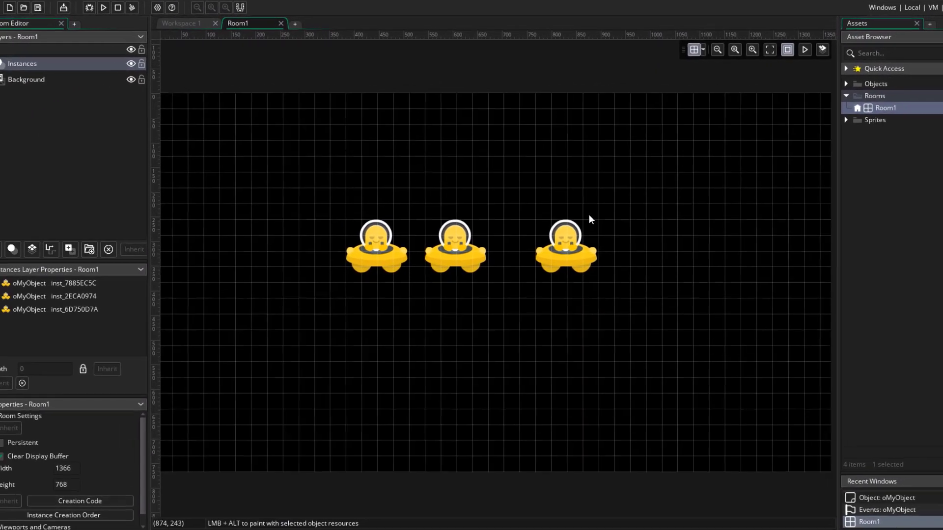
scroll(515, 282, "up", 2, "ctrl")
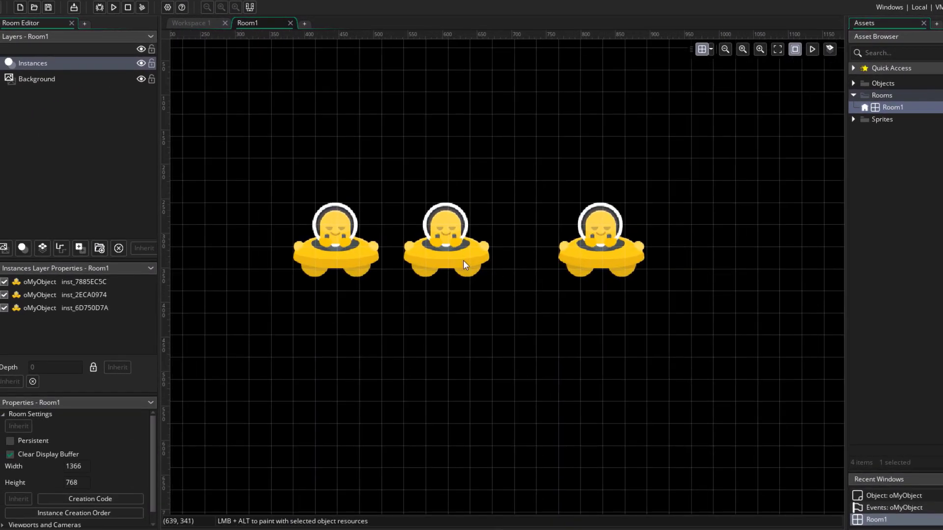
Step: Nudge the middle UFO instance slightly, then select and deselect the right UFO
left_click(448, 252)
mouse_move(480, 255)
left_mouse_down()
mouse_move(562, 221)
mouse_move(496, 200)
mouse_move(496, 397)
mouse_move(472, 265)
left_mouse_up()
left_click(618, 237)
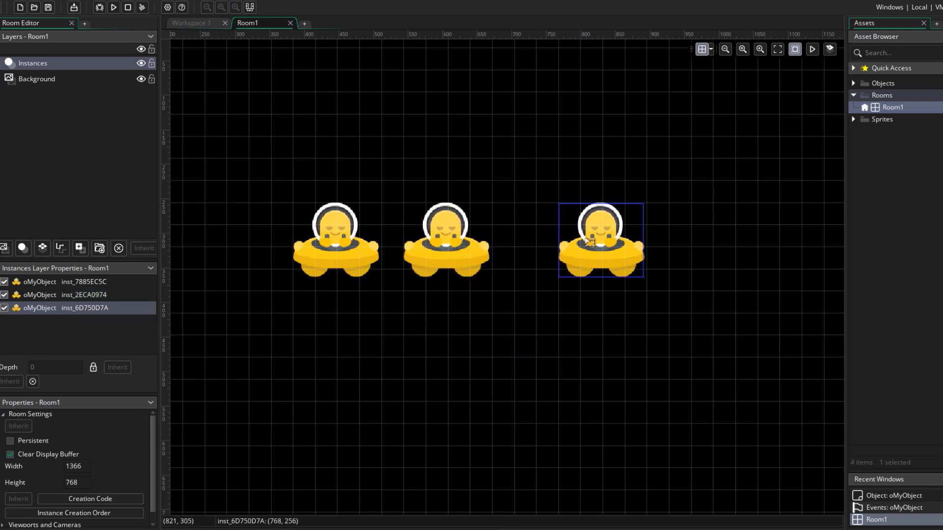
left_click(700, 216)
scroll(690, 222, "down", 3, "ctrl")
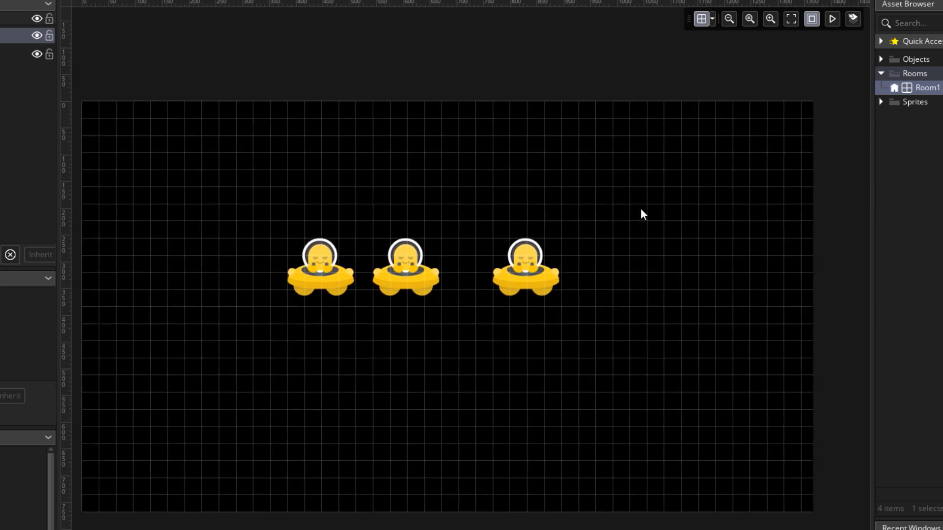
middle_click_drag(644, 210, 667, 208)
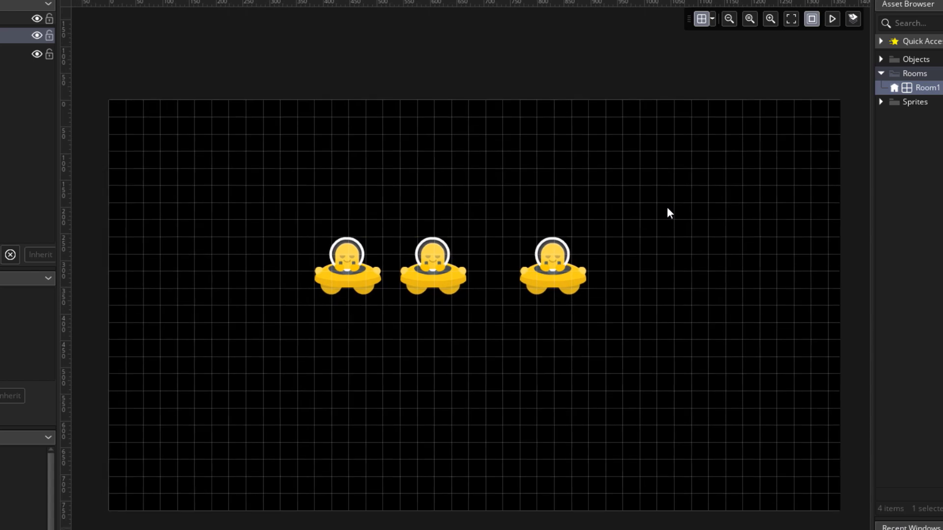
scroll(667, 212, "up", 3, "ctrl")
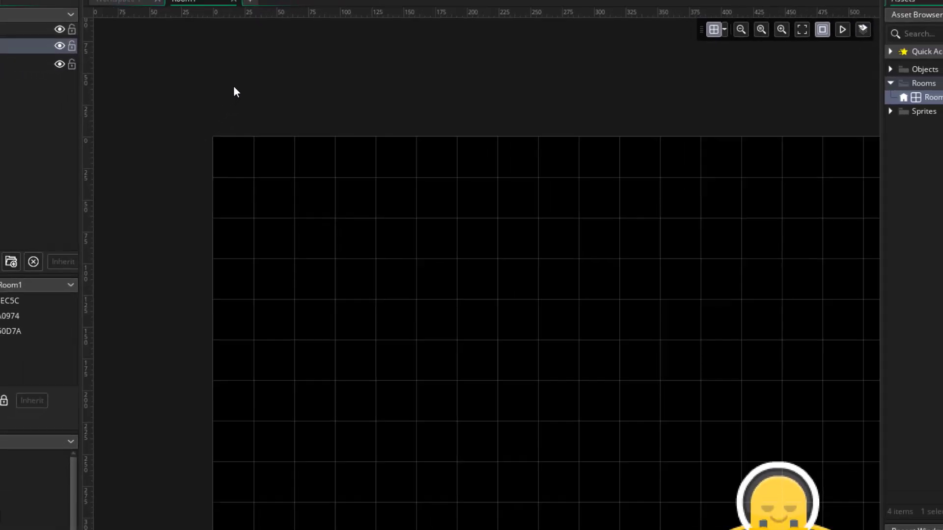
Step: Drag the leftmost UFO down beneath the top-left saucer and turn off the room grid
middle_click_drag(659, 386, 554, 315)
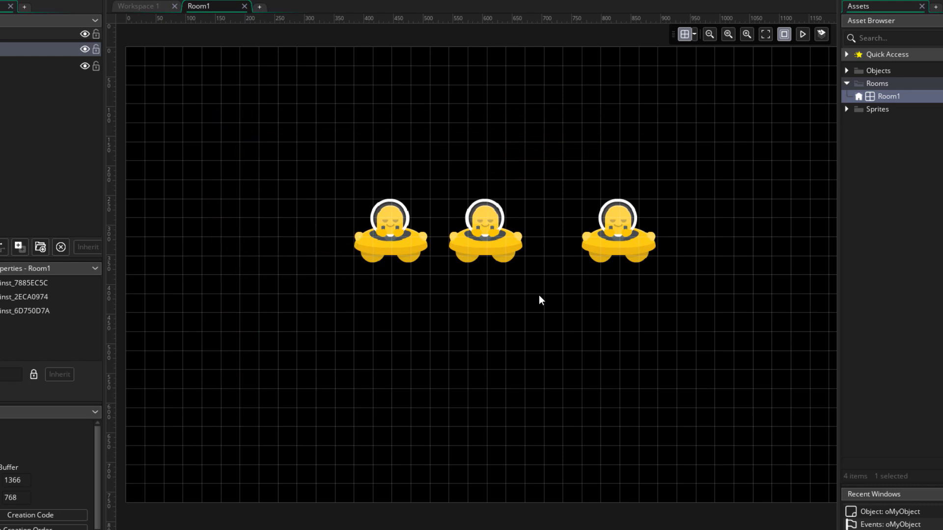
left_click_drag(387, 220, 335, 339)
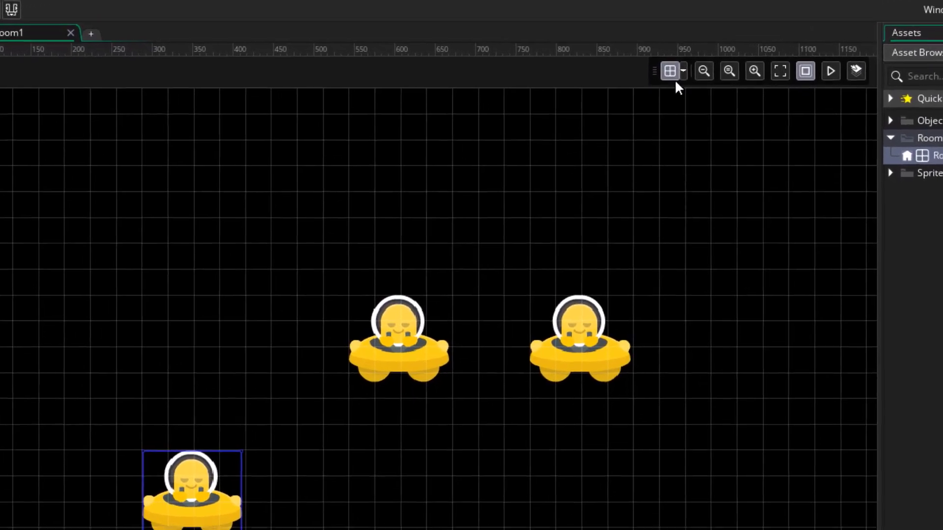
left_click(671, 75)
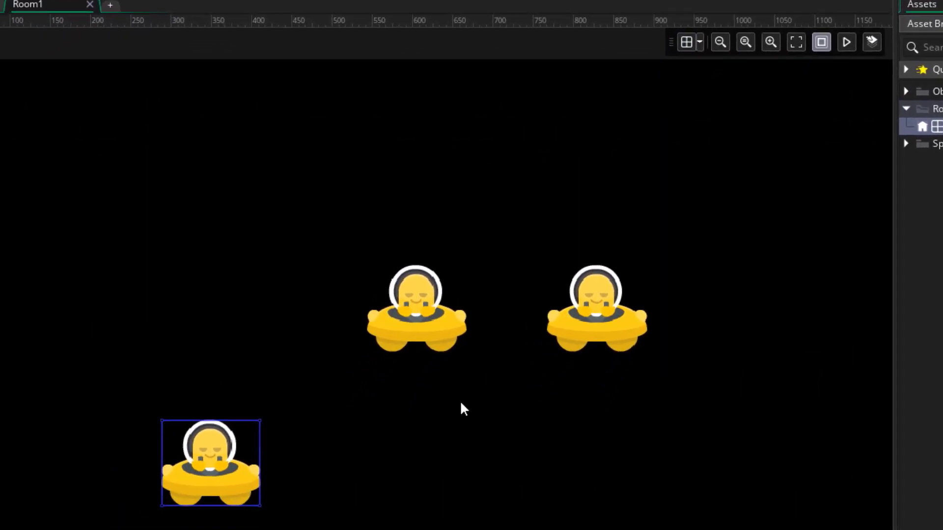
left_click_drag(232, 487, 487, 489)
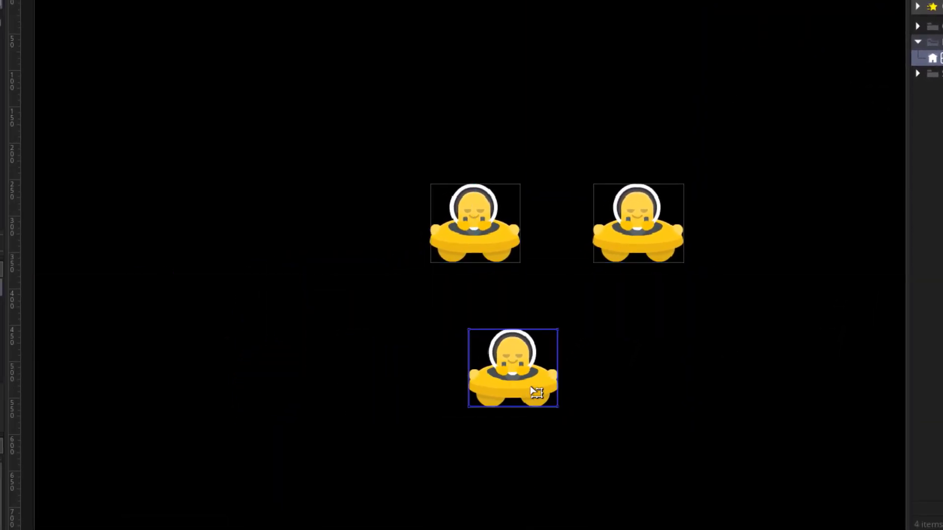
left_click_drag(535, 392, 497, 361)
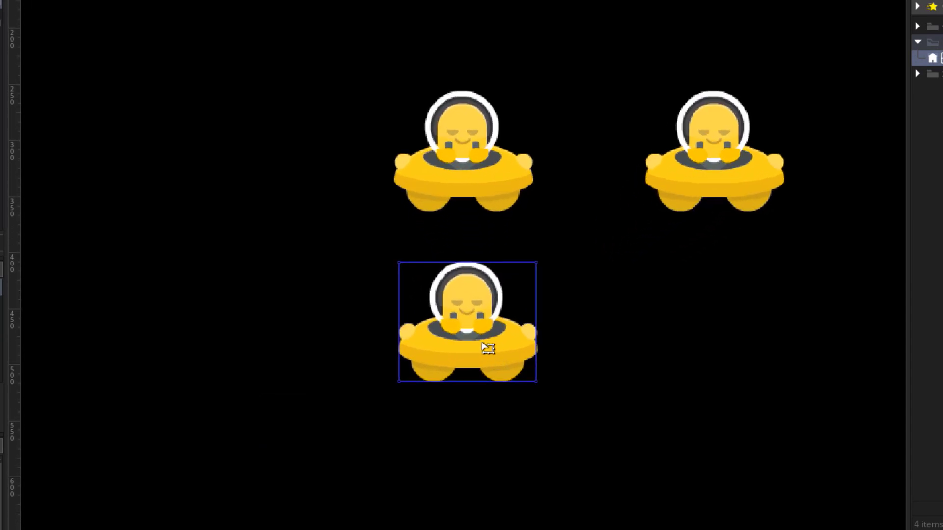
Step: Open the lower UFO's instance properties and place it at X 380, Y 437
double_click(487, 348)
left_click_drag(510, 217, 665, 214)
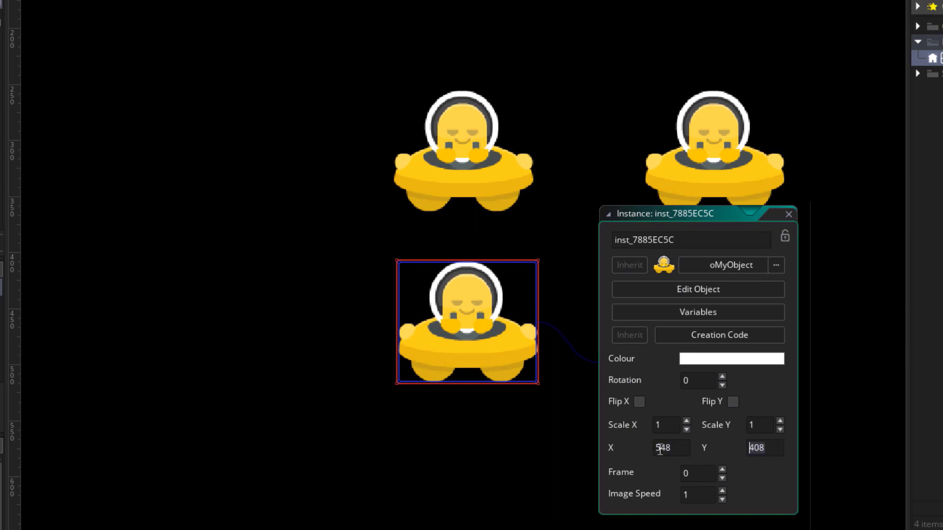
left_click(680, 448)
type("560")
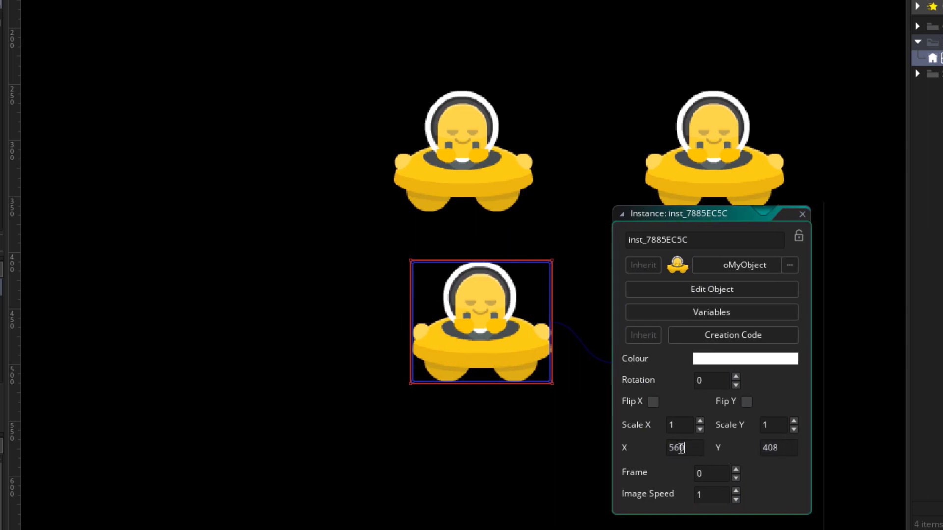
type("520")
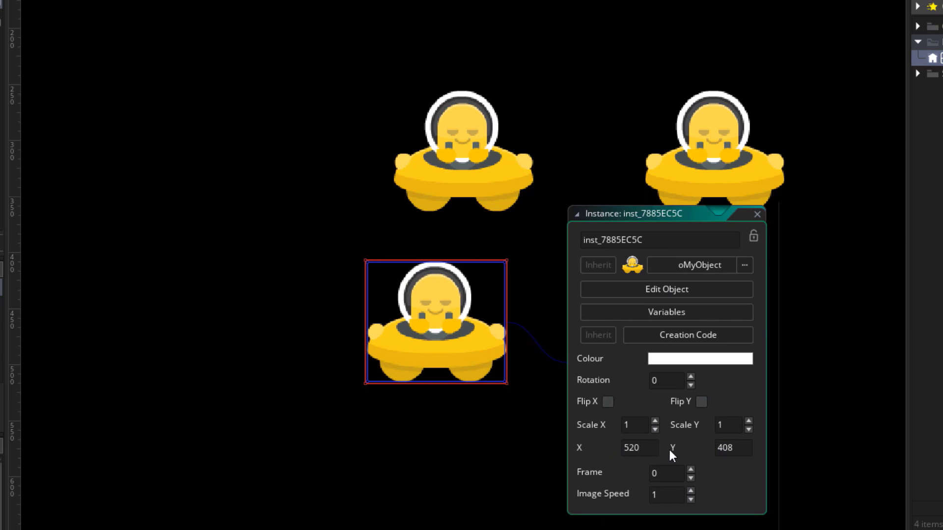
left_click(738, 448)
type("450")
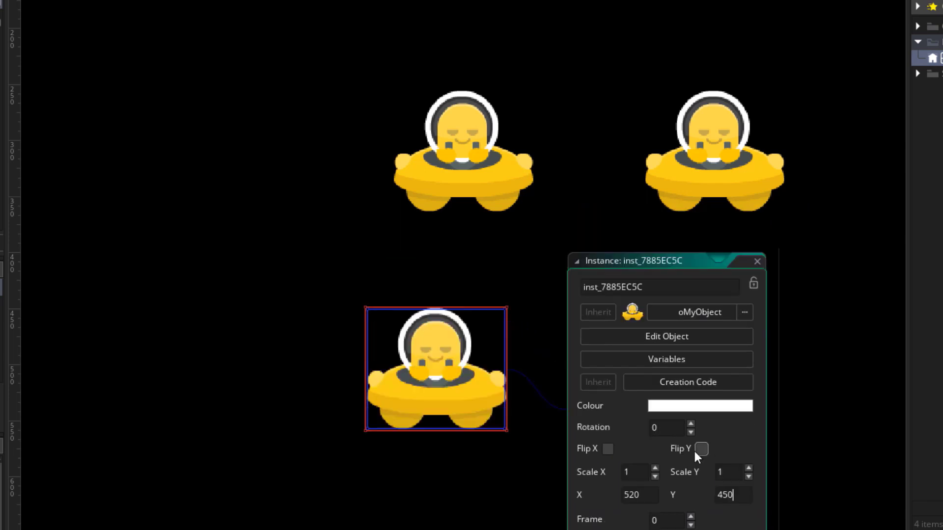
key("BackSpace")
key("BackSpace")
key("BackSpace")
type("380")
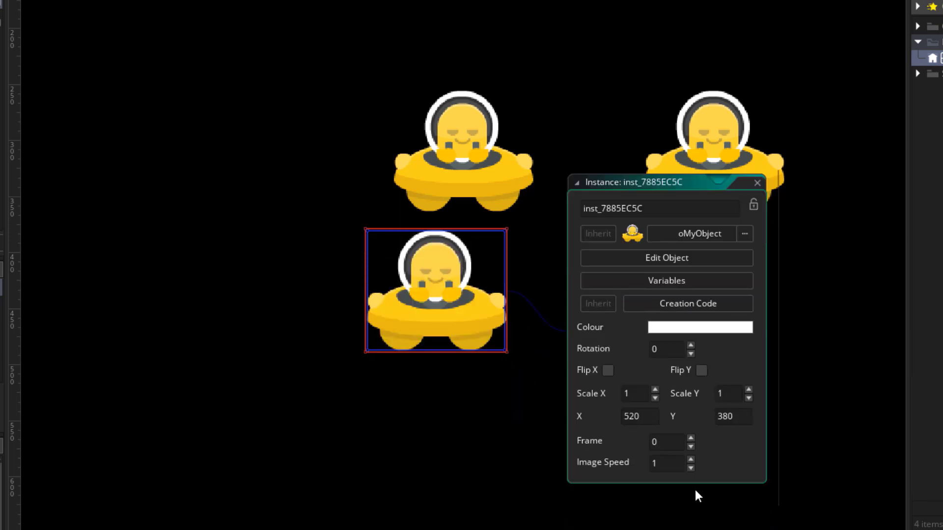
left_click_drag(461, 338, 307, 385)
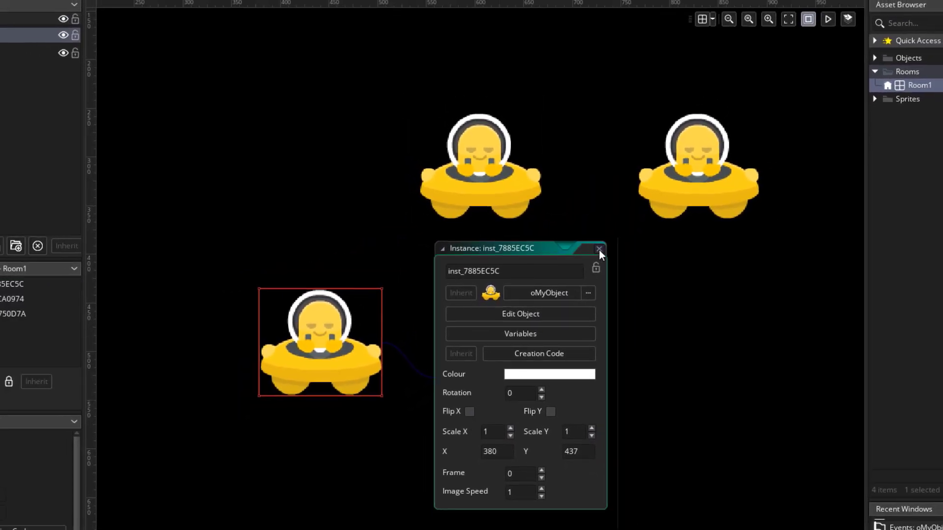
Step: Shrink the lower UFO slightly, tilt it and rotate it back upright, then expand Sprites
left_click(589, 246)
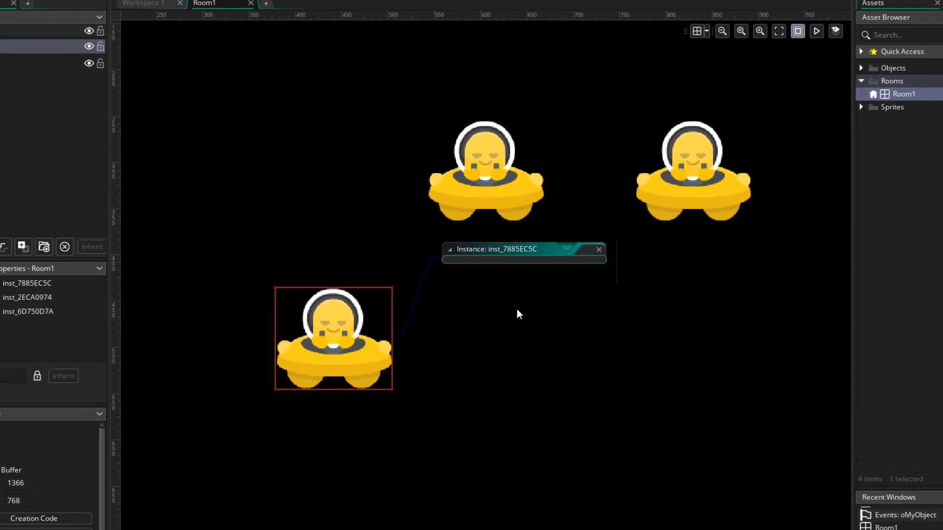
scroll(509, 322, "down", 2)
scroll(509, 322, "up", 4)
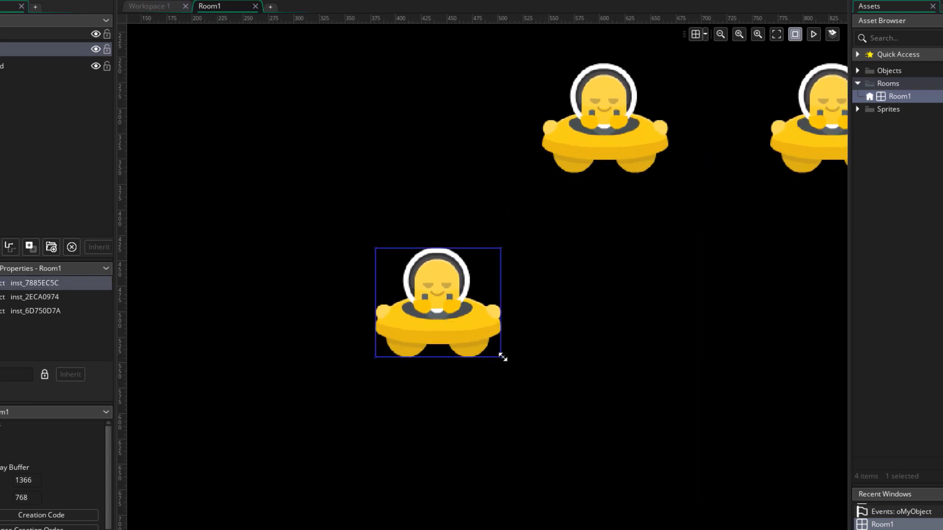
mouse_move(502, 357)
left_mouse_down()
mouse_move(564, 405)
mouse_move(699, 458)
mouse_move(603, 385)
mouse_move(462, 330)
mouse_move(423, 289)
mouse_move(493, 348)
left_mouse_up()
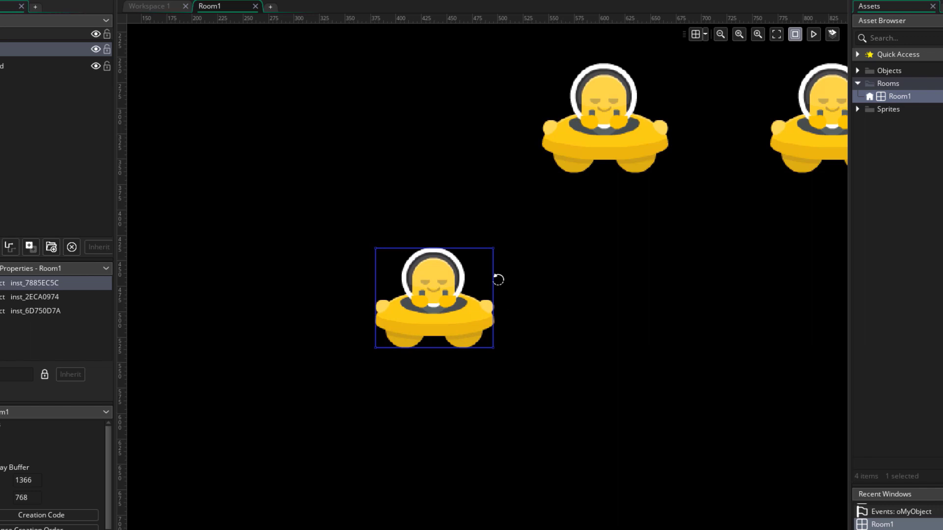
left_click_drag(498, 279, 533, 194)
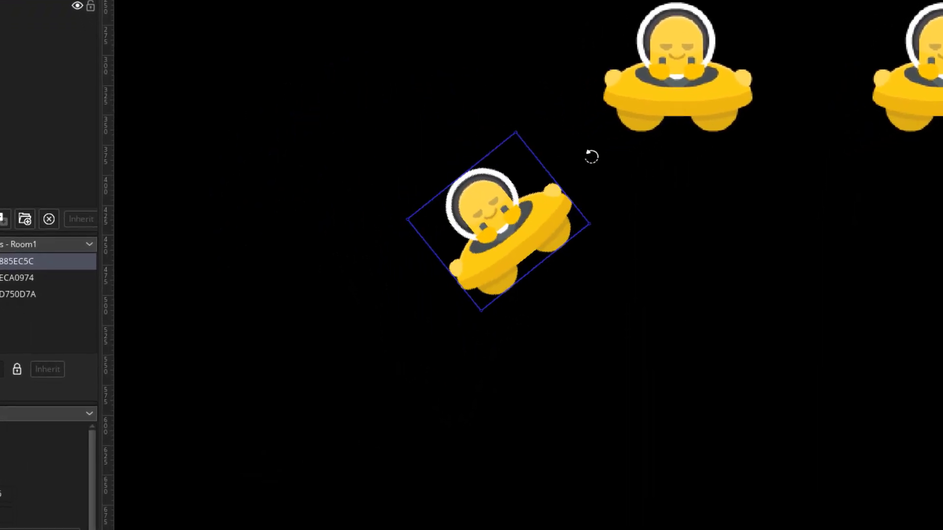
mouse_move(591, 157)
left_mouse_down()
mouse_move(580, 266)
mouse_move(511, 347)
mouse_move(378, 330)
mouse_move(530, 349)
mouse_move(639, 177)
mouse_move(623, 238)
mouse_move(599, 274)
mouse_move(612, 264)
left_mouse_up()
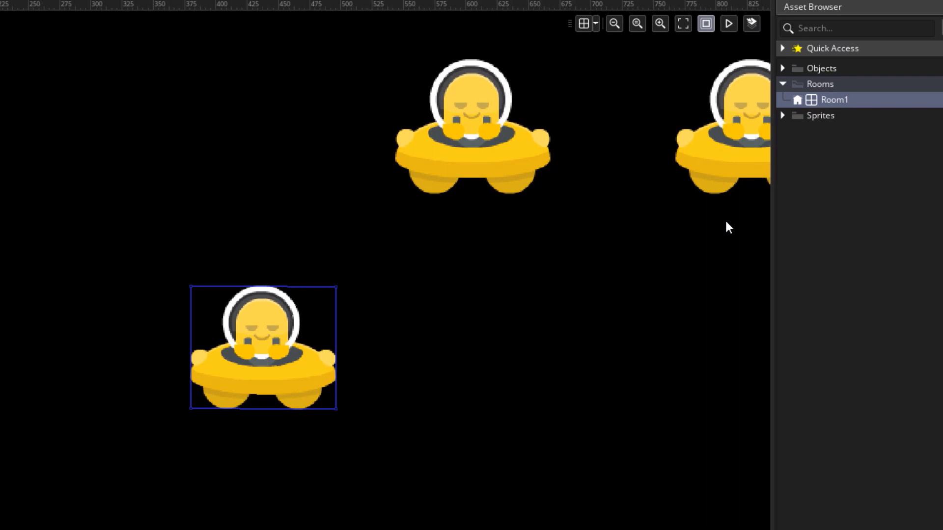
left_click(784, 115)
Step: Set the sMySprite origin to Middle Centre (62, 54), then reopen Room1
double_click(842, 132)
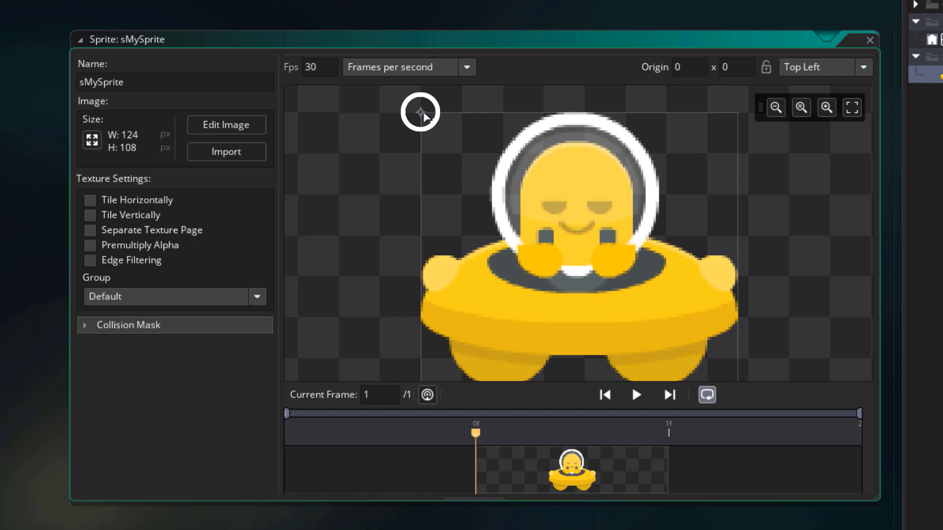
mouse_move(478, 189)
left_mouse_down()
mouse_move(495, 257)
mouse_move(599, 260)
mouse_move(594, 209)
left_mouse_up()
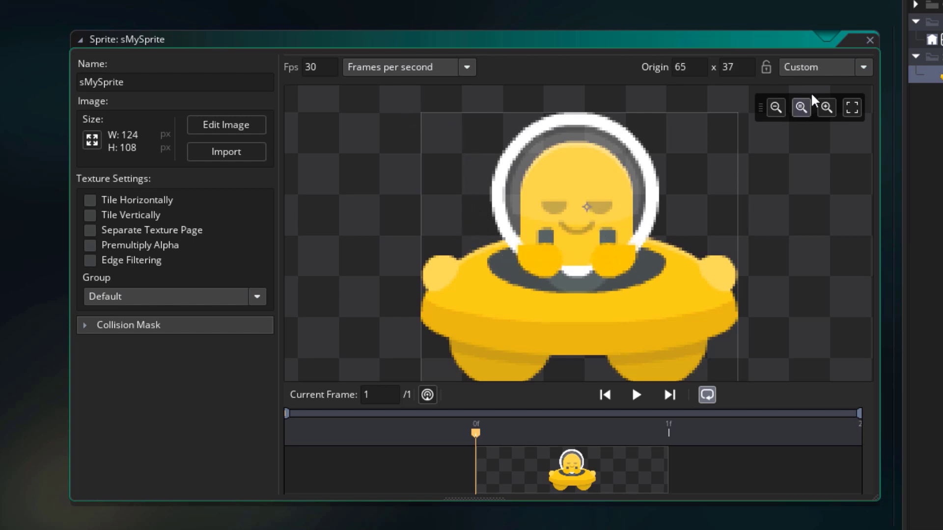
left_click(822, 69)
scroll(805, 118, "up", 1)
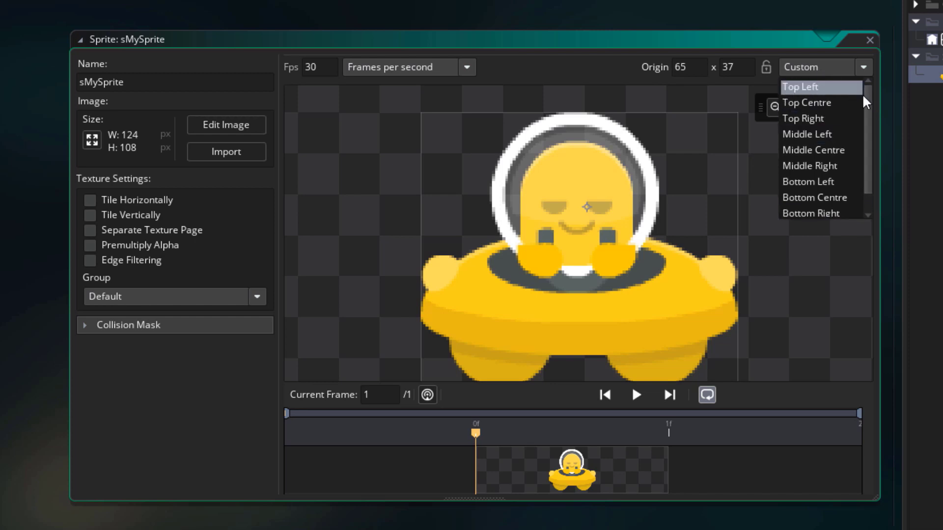
scroll(819, 187, "down", 1)
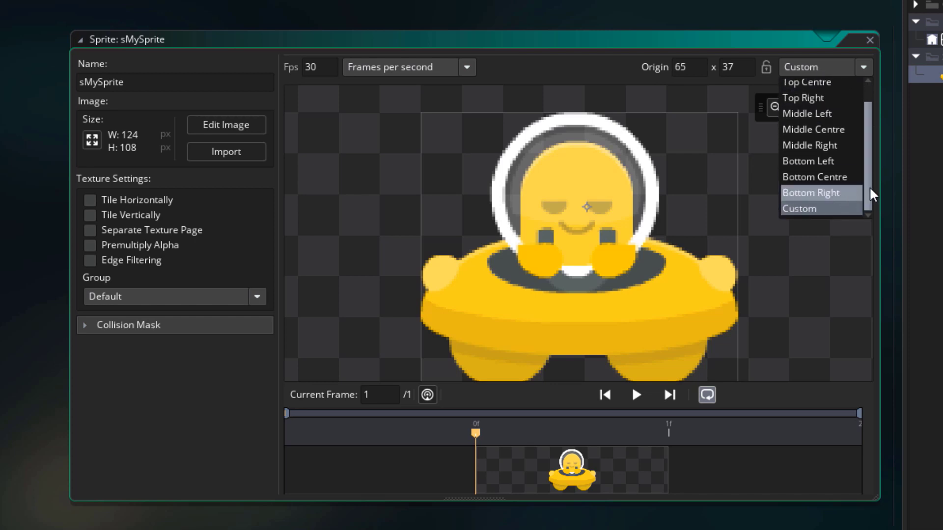
scroll(810, 182, "up", 1)
left_click(837, 156)
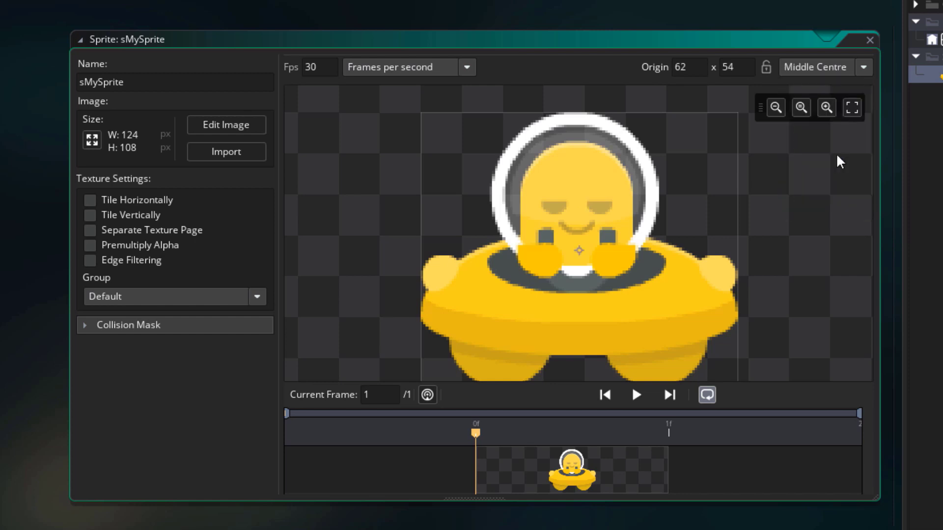
middle_click_drag(628, 260, 611, 240)
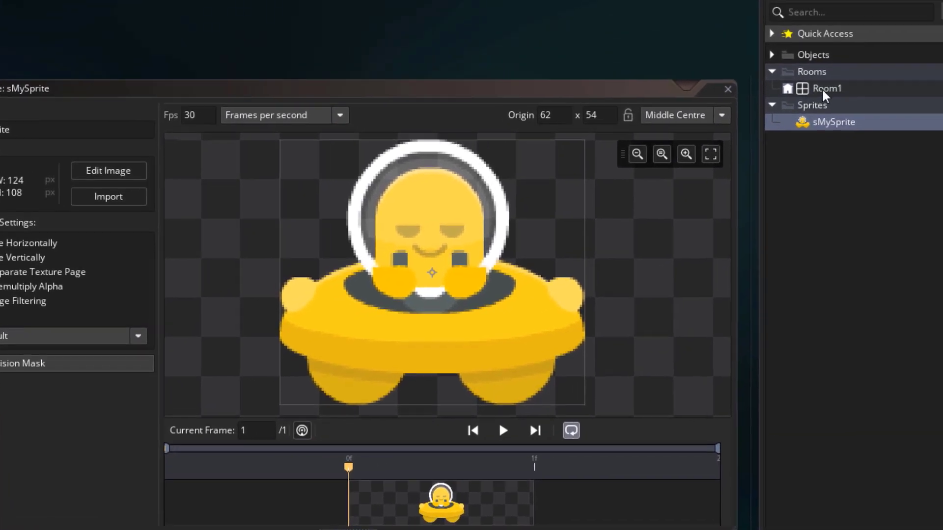
double_click(780, 104)
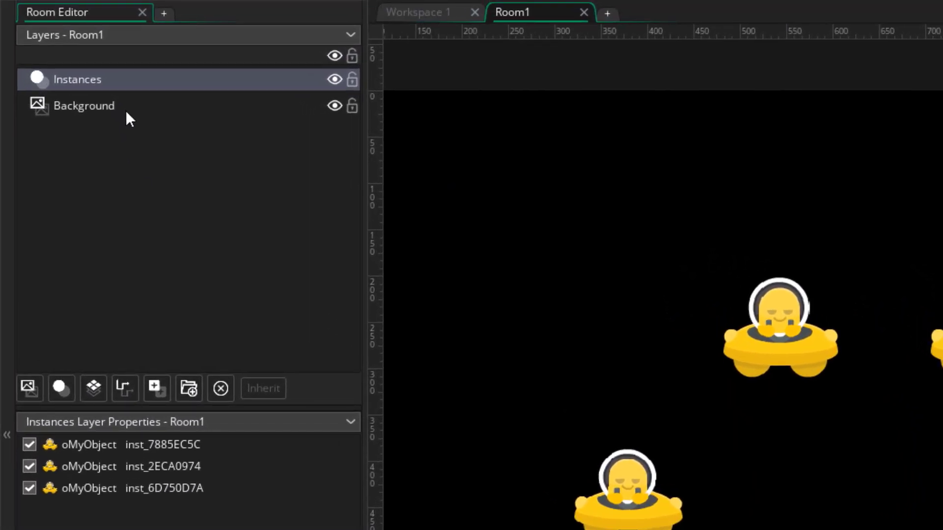
Step: Change the Background layer colour from black to slate blue 3F5E7A
left_click(85, 112)
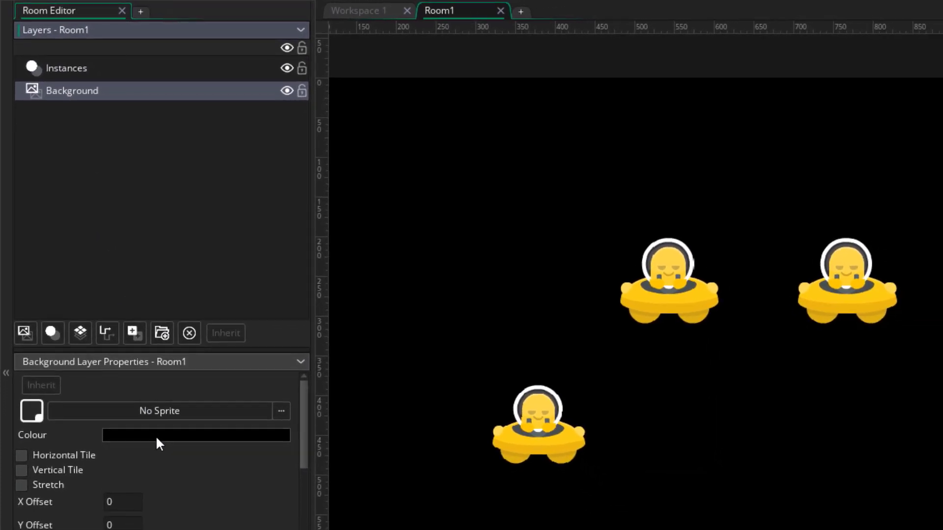
left_click(155, 435)
left_click_drag(213, 200, 220, 128)
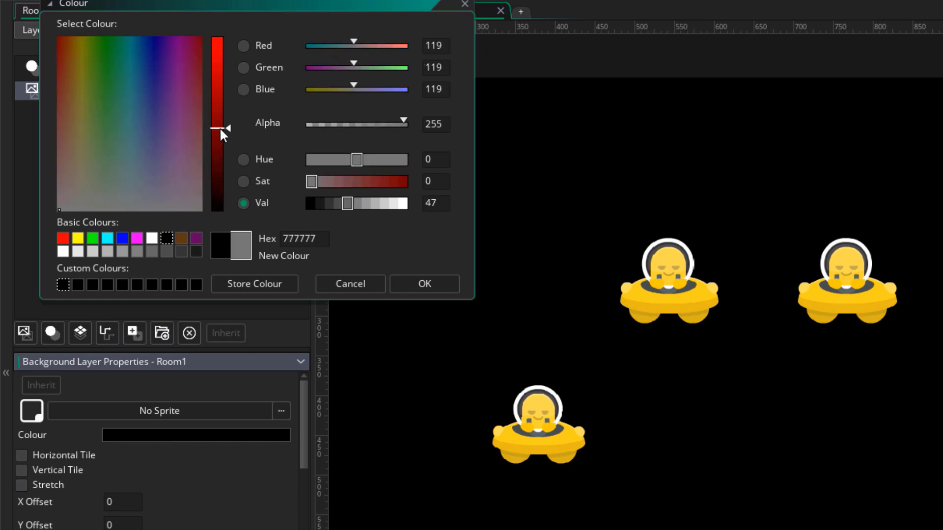
left_click(143, 185)
left_click(142, 129)
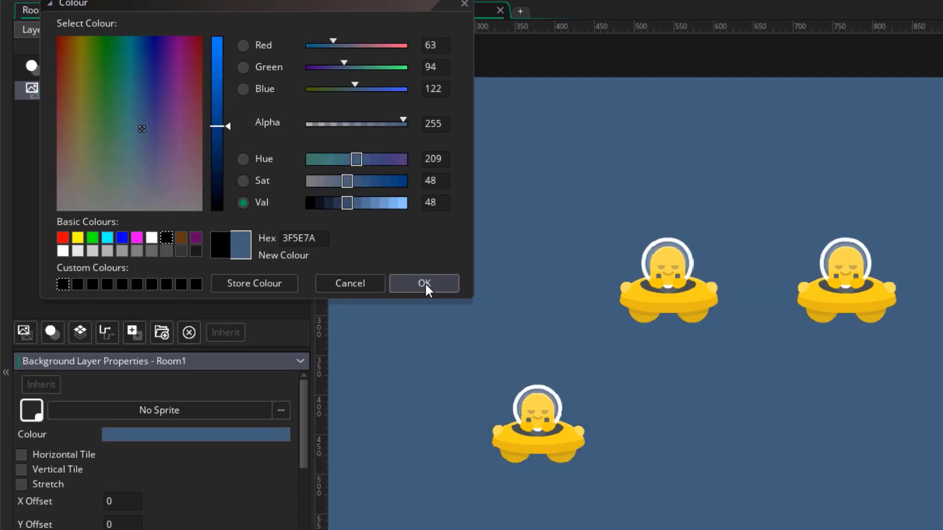
left_click(425, 283)
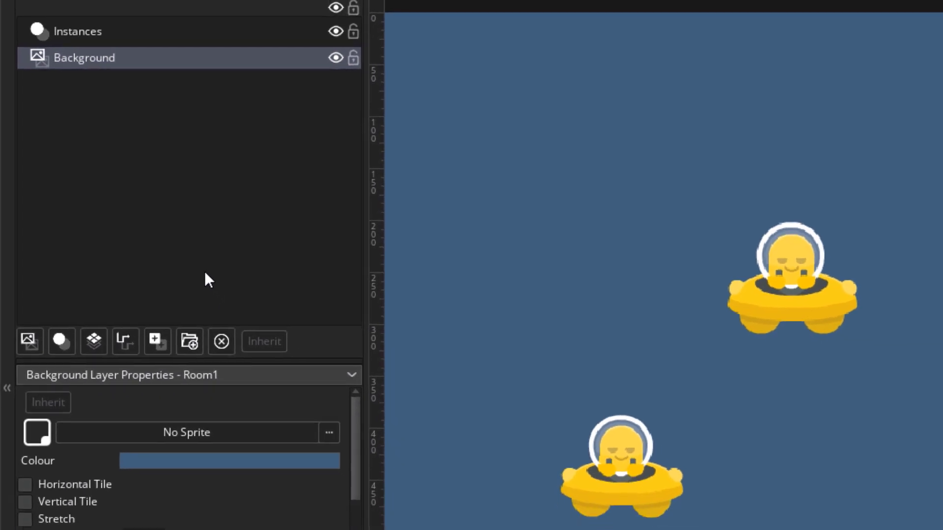
Step: Change Room1's width from 1366 to 800 and its height from 768 to 600
scroll(914, 363, "down", 2)
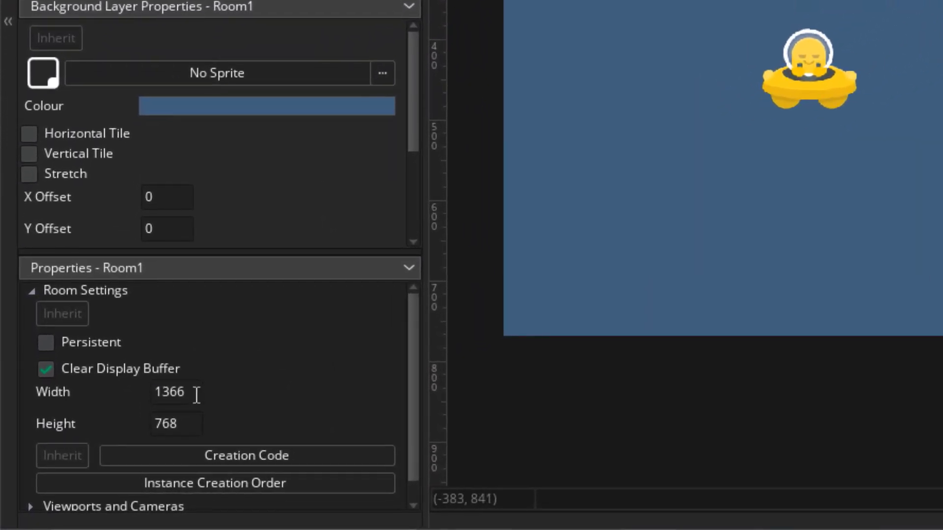
left_click_drag(194, 392, 151, 392)
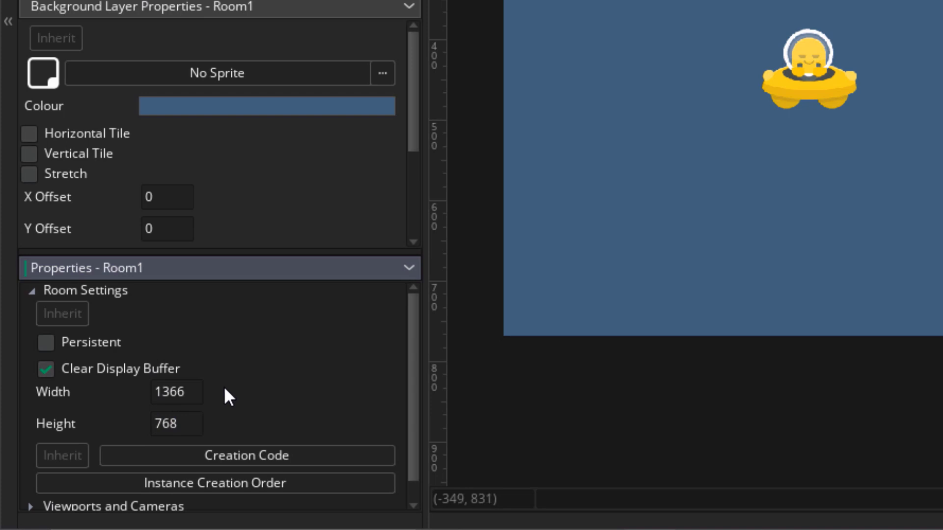
left_click_drag(192, 391, 133, 391)
type("800")
left_click_drag(185, 423, 124, 423)
type("600")
left_click(187, 394)
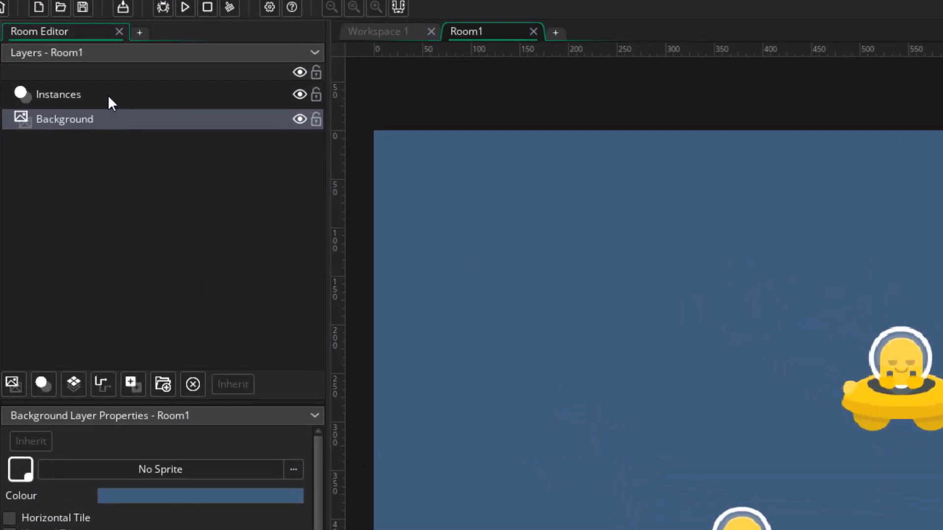
Step: On the Instances layer, drag one UFO further left in the room
left_click(15, 60)
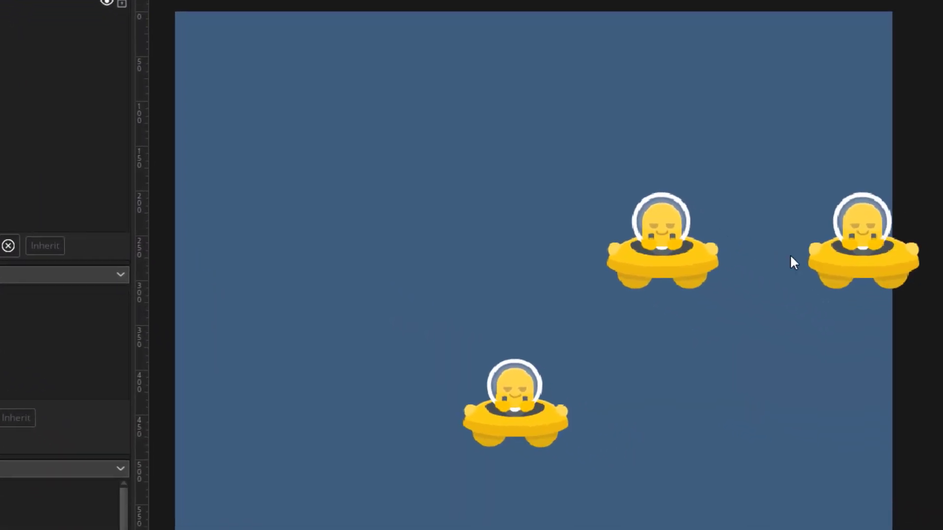
left_click_drag(940, 343, 577, 346)
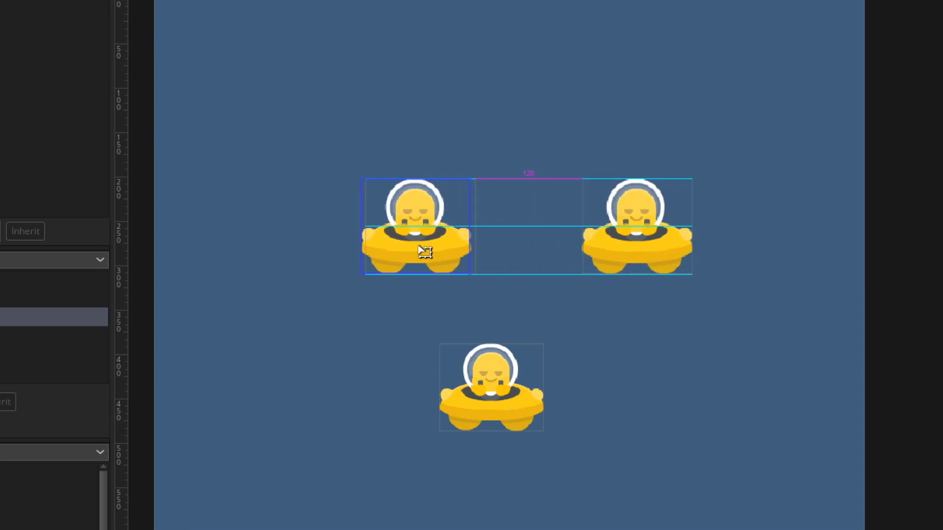
left_click_drag(425, 252, 334, 252)
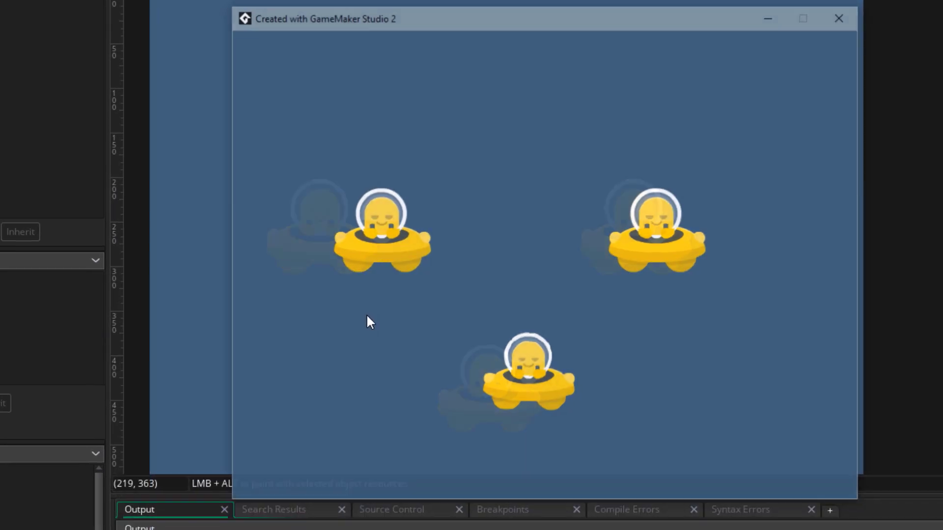